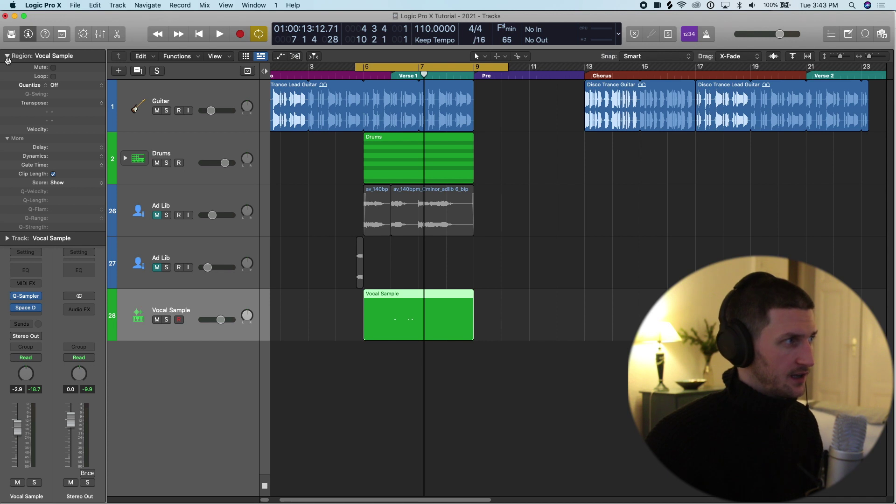
Collapse the Region section of the inspector so the full Vocal Sample channel strip is visible
click(7, 56)
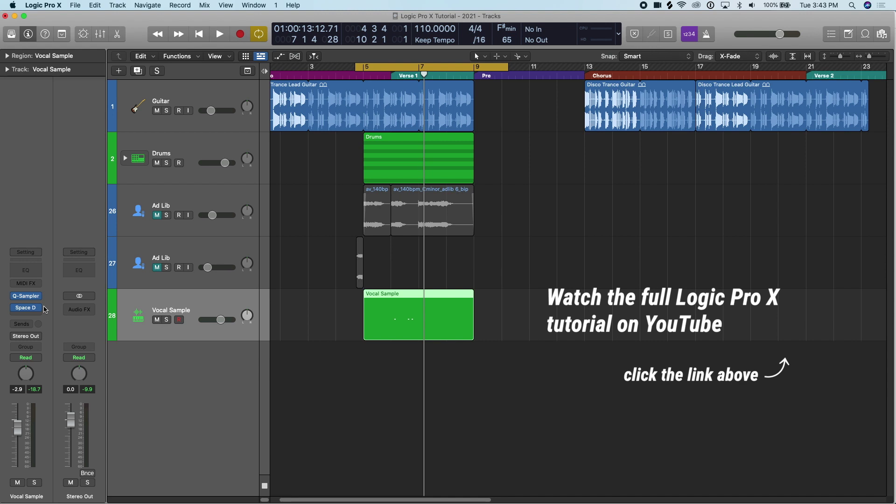
Remove Space Designer from Vocal Sample, keep its output on Stereo Output, and show the Mixer
click(41, 310)
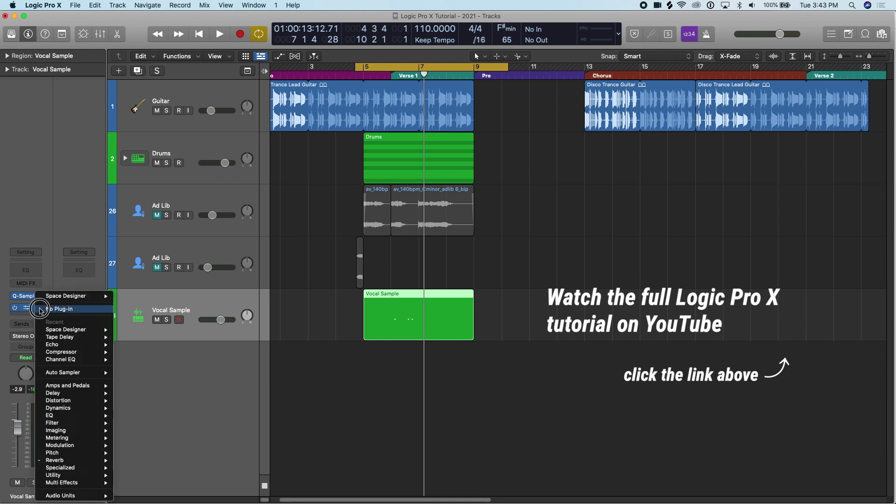
click(56, 254)
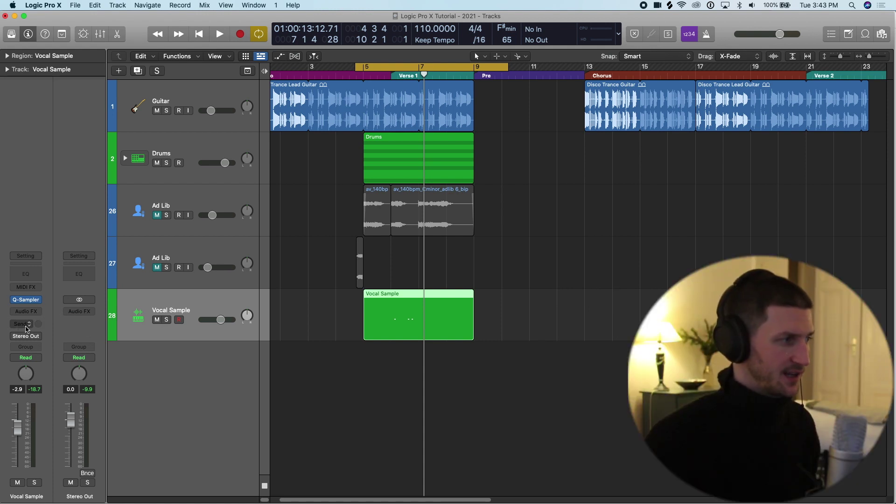
click(33, 337)
click(39, 340)
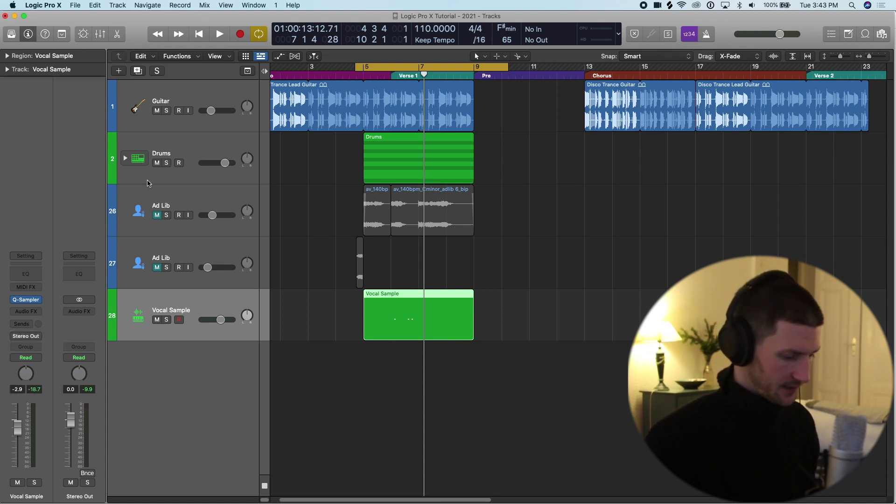
key(super+2)
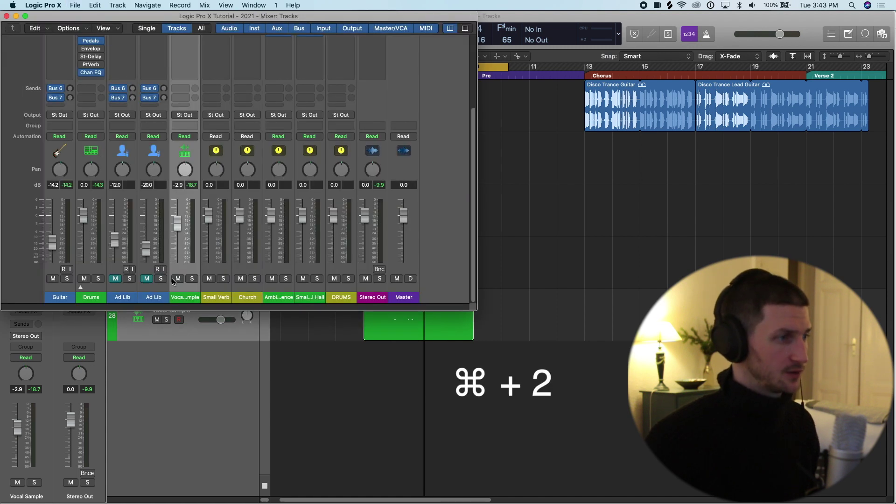
Maximize the Mixer and select the Guitar, Drums, both Ad Lib and Vocal Sample strips
double_click(472, 309)
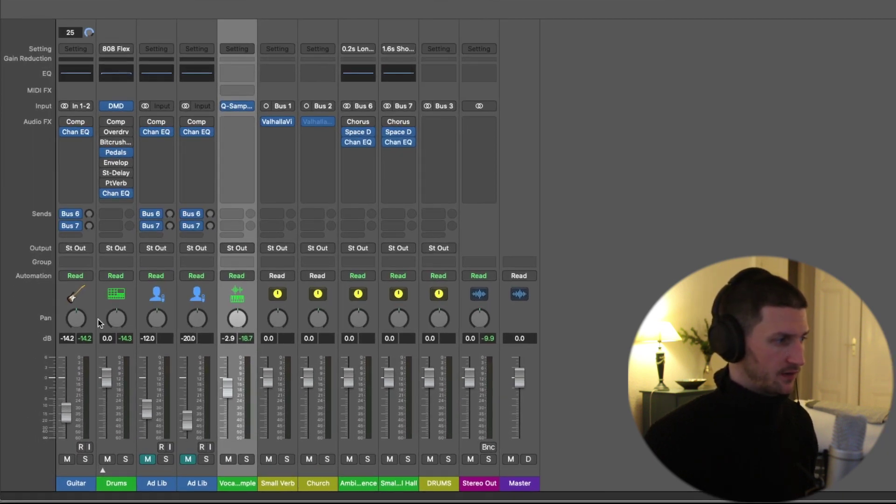
click(82, 479)
click(124, 478)
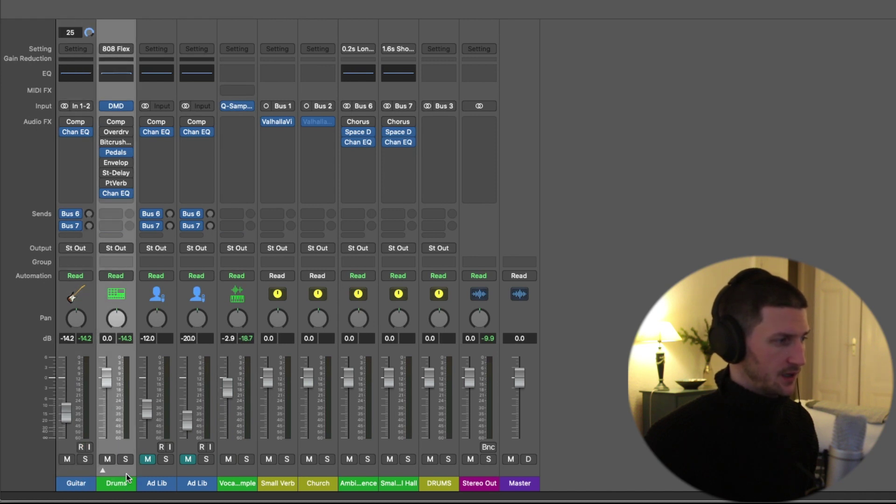
click(157, 476)
click(195, 478)
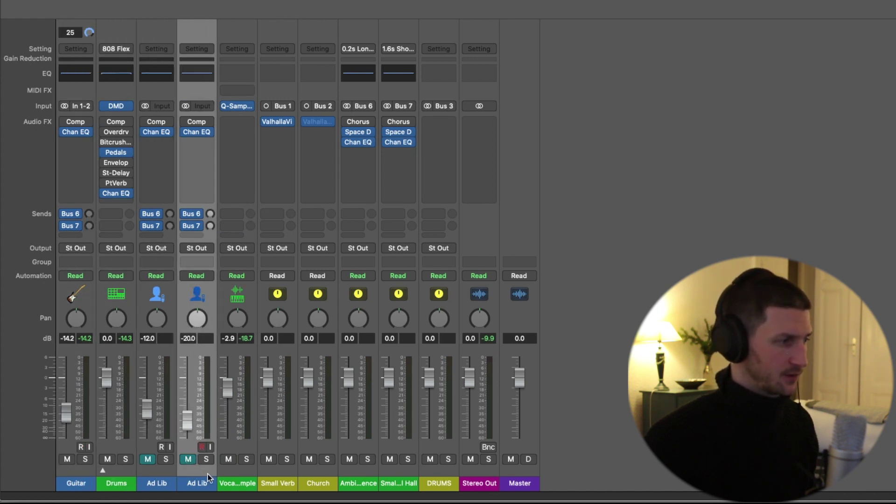
click(154, 476)
click(237, 476)
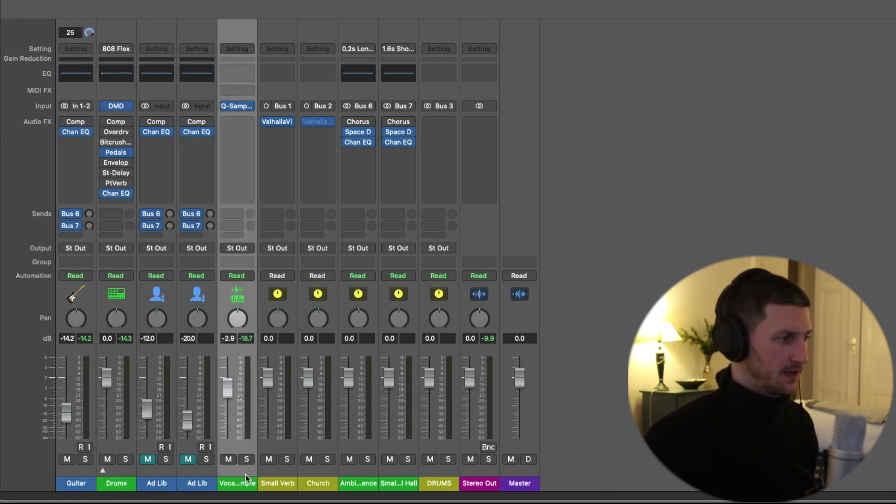
Select each aux, Stereo Out and Master strip, then all auxes from Small Verb to DRUMS
click(282, 475)
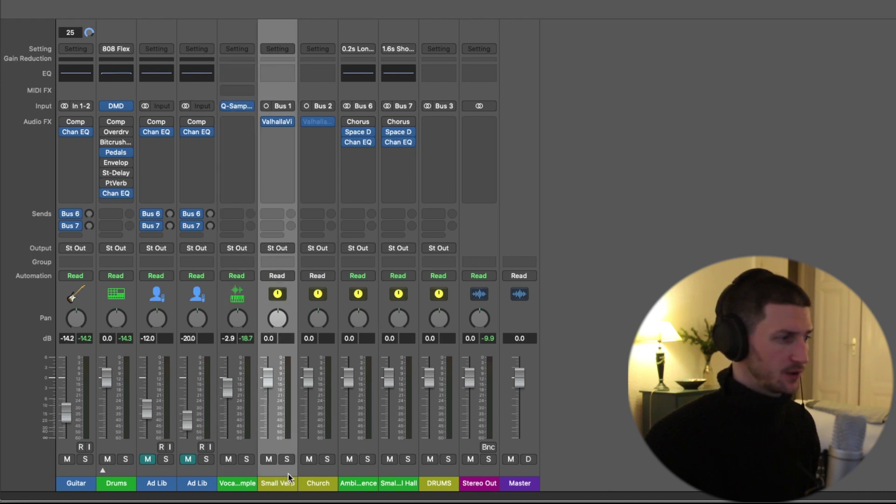
click(309, 476)
click(362, 476)
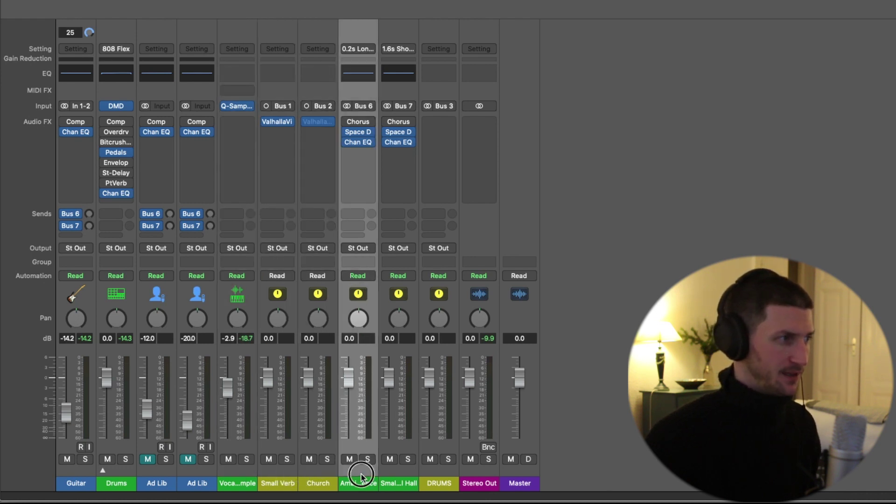
click(391, 476)
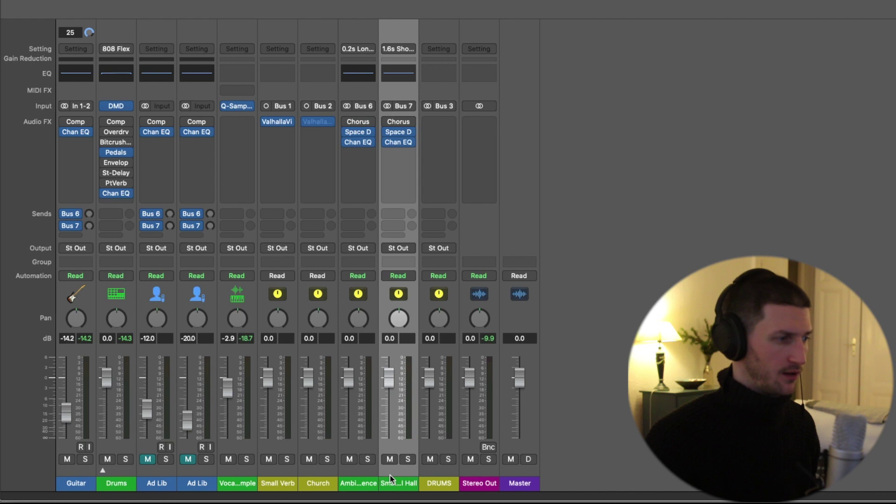
click(439, 475)
click(473, 479)
click(521, 477)
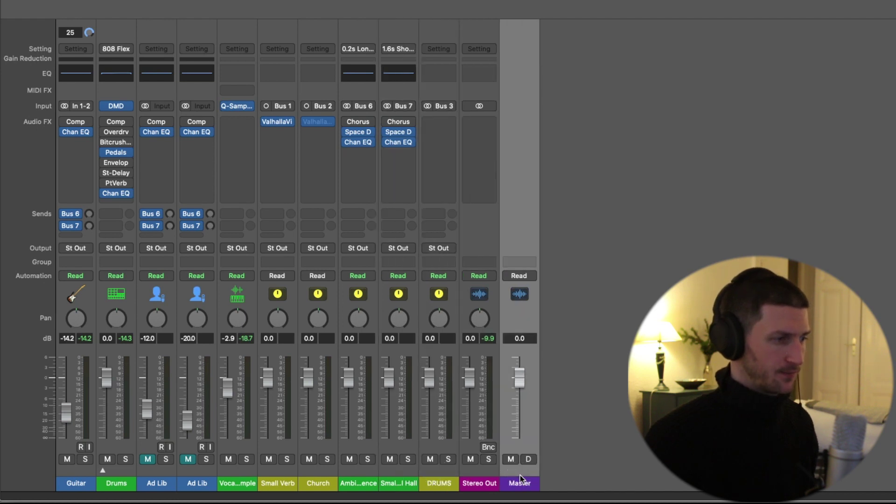
click(278, 481)
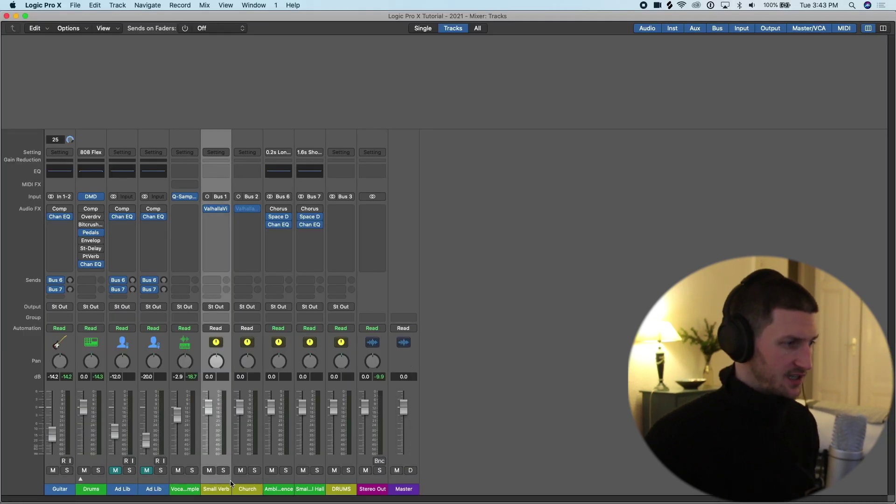
shift+click(341, 483)
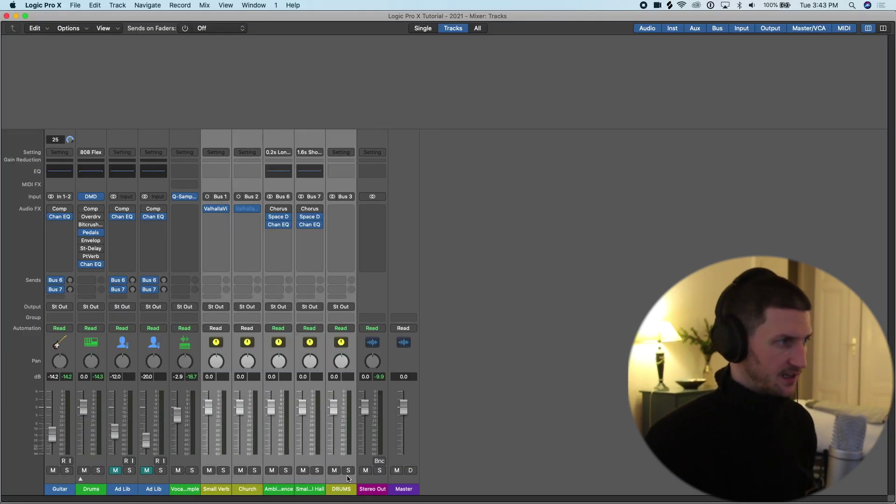
Select only the Small Verb aux and insert a Mono->Stereo Space Designer in its Audio FX slot
click(227, 344)
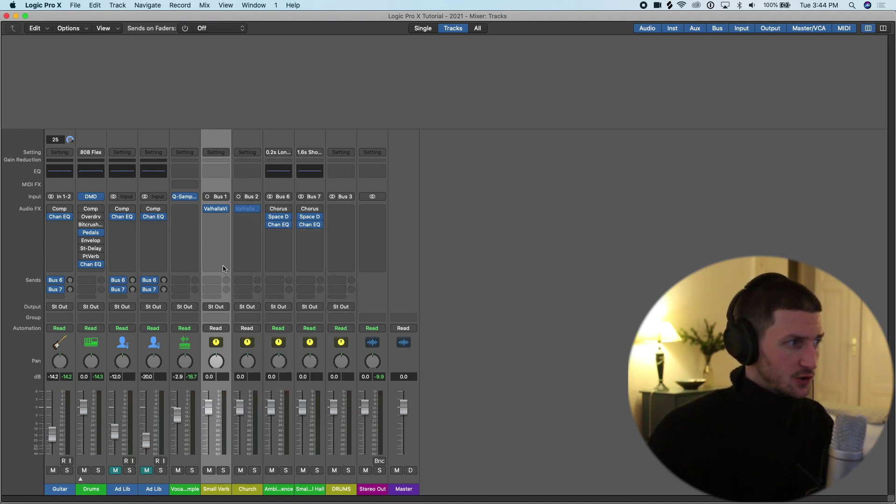
click(227, 208)
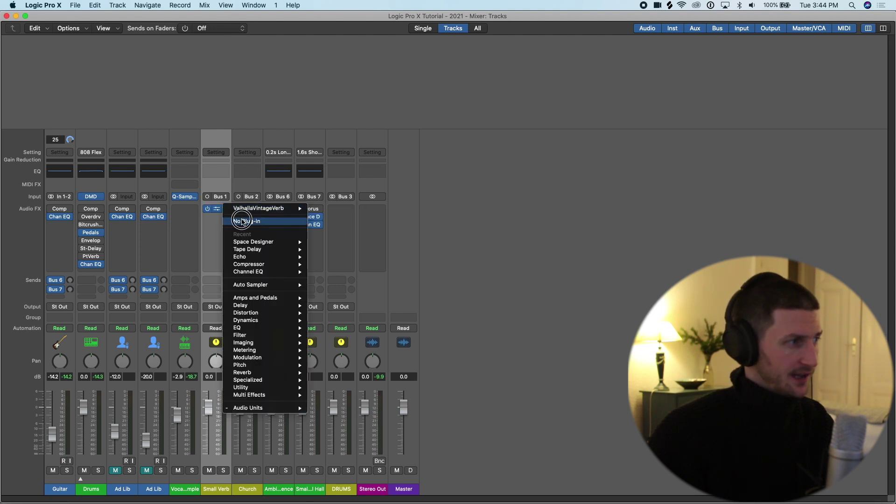
click(228, 210)
click(224, 209)
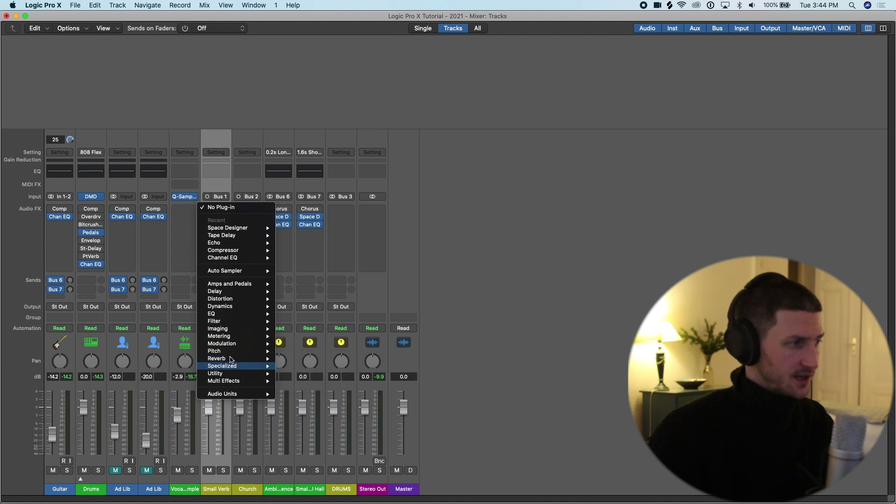
mouse_move(233, 360)
mouse_move(310, 382)
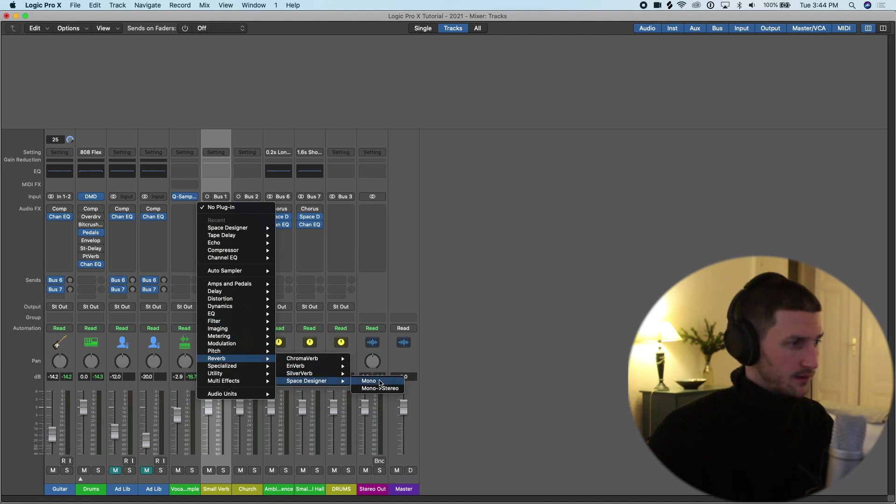
click(379, 388)
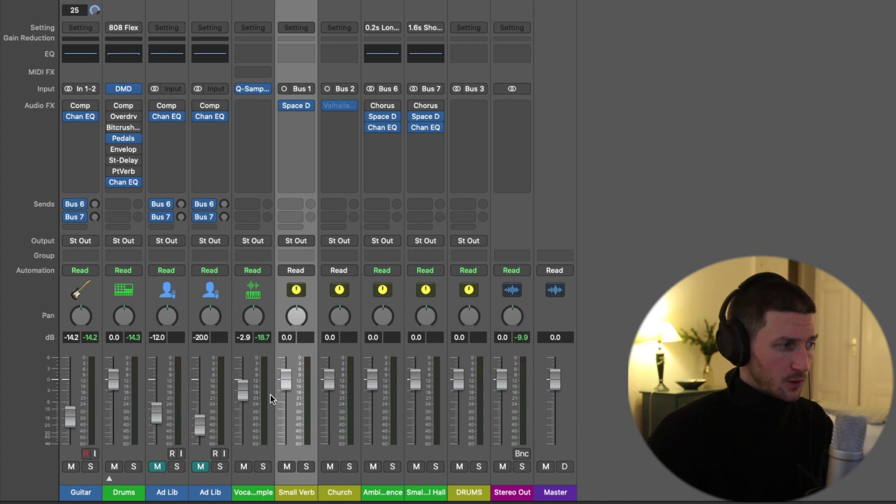
click(253, 449)
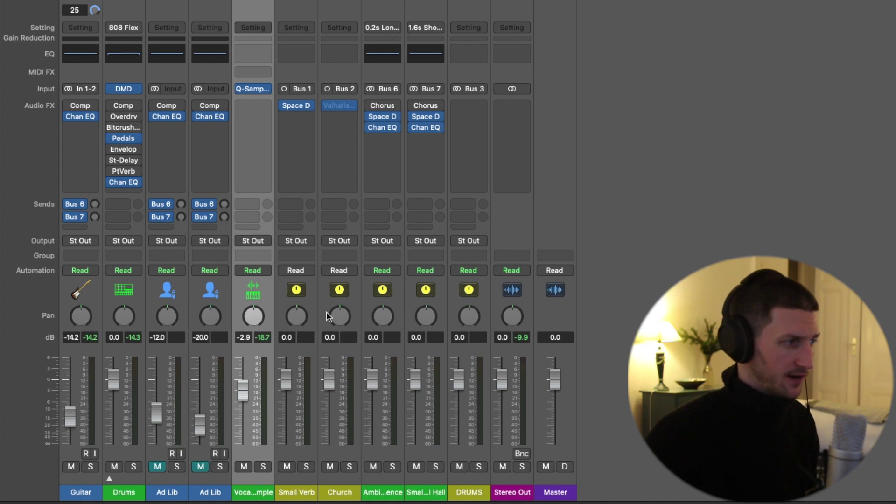
click(313, 312)
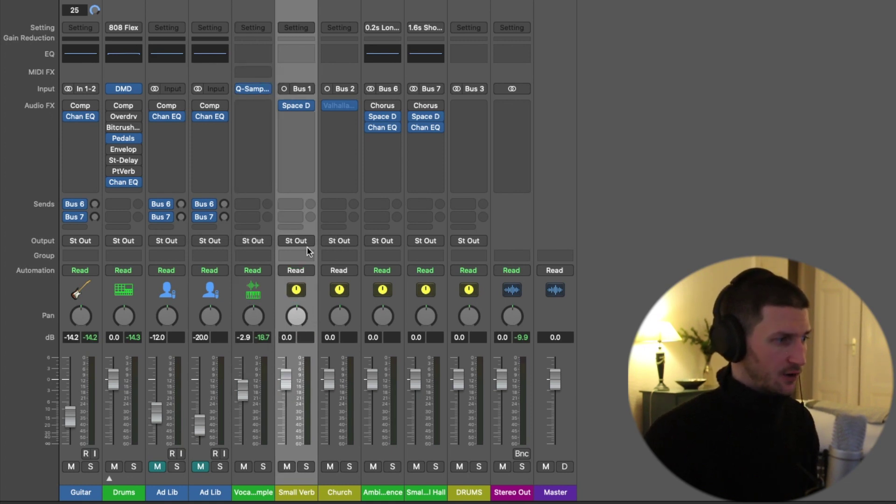
click(523, 312)
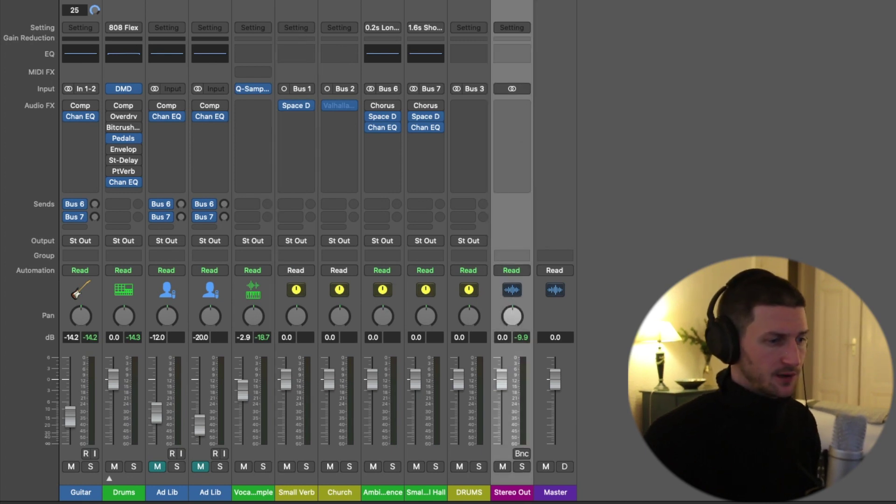
Select the Vocal Sample track and browse its send options without choosing a bus
key(x)
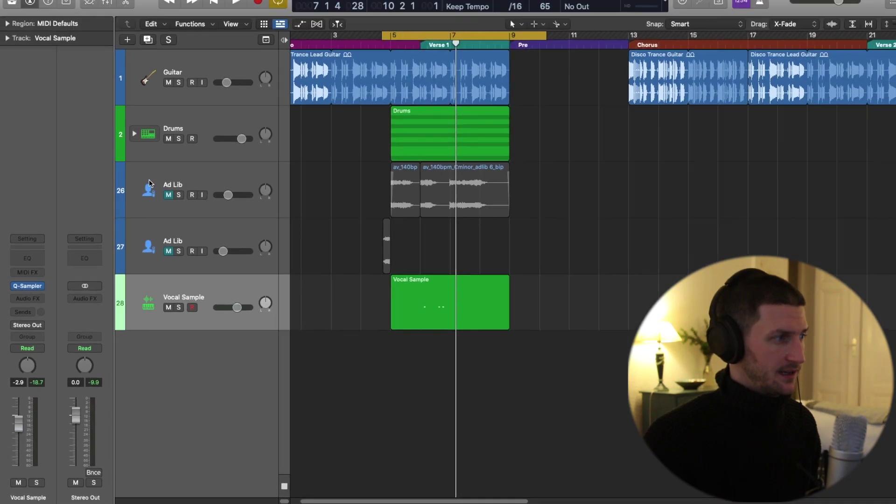
click(230, 293)
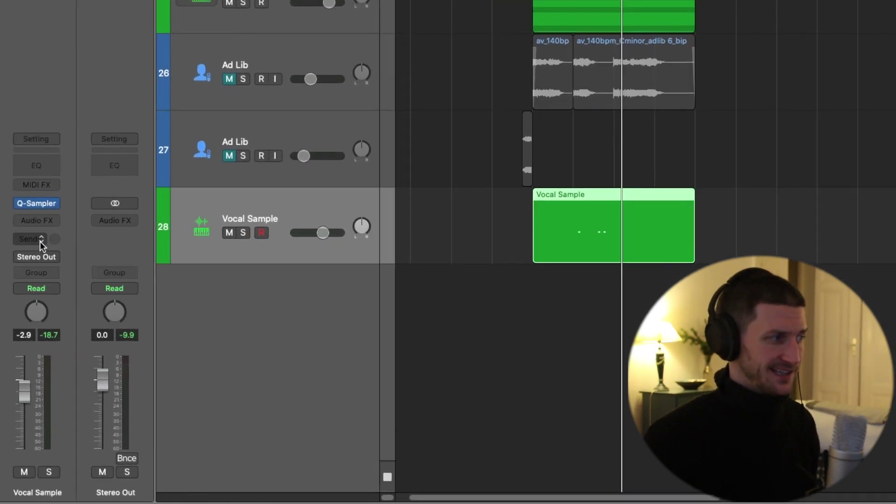
click(29, 328)
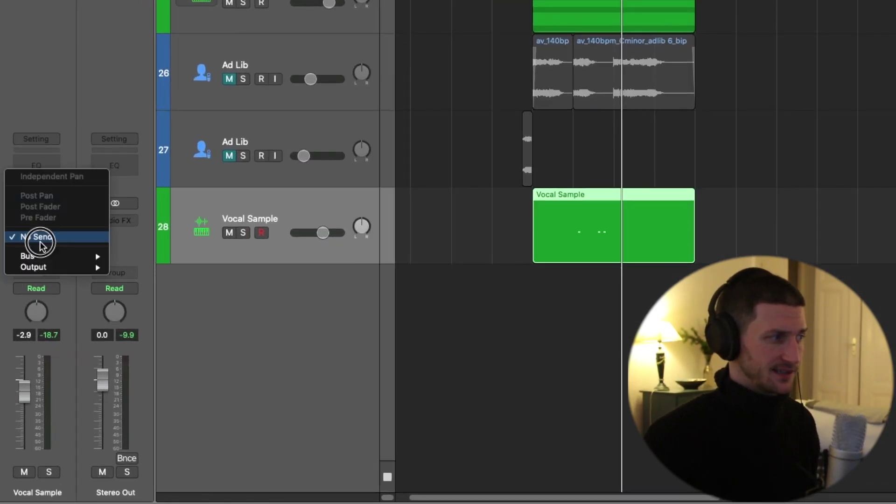
click(41, 243)
click(40, 239)
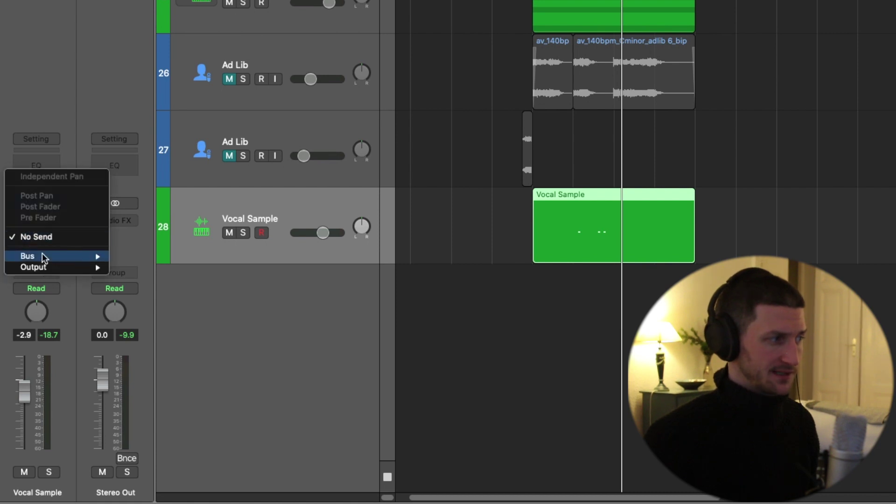
mouse_move(43, 257)
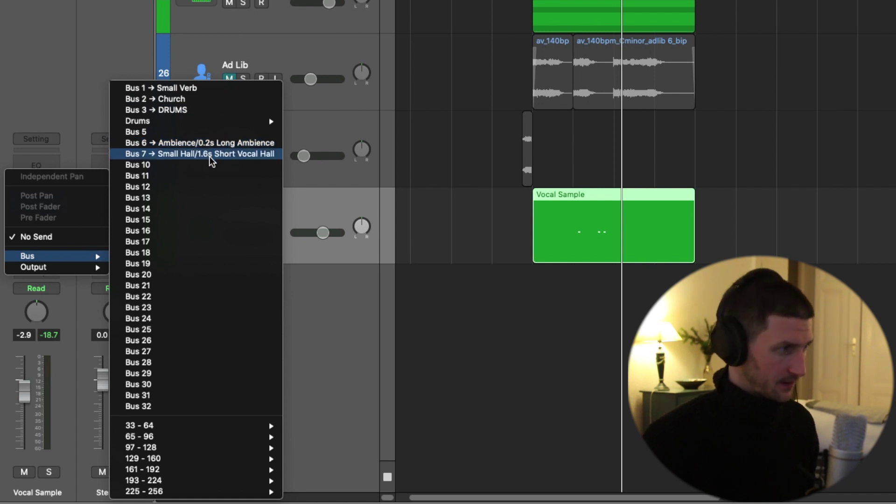
click(346, 286)
In the Mixer, send the Vocal Sample to Bus 5
key(x)
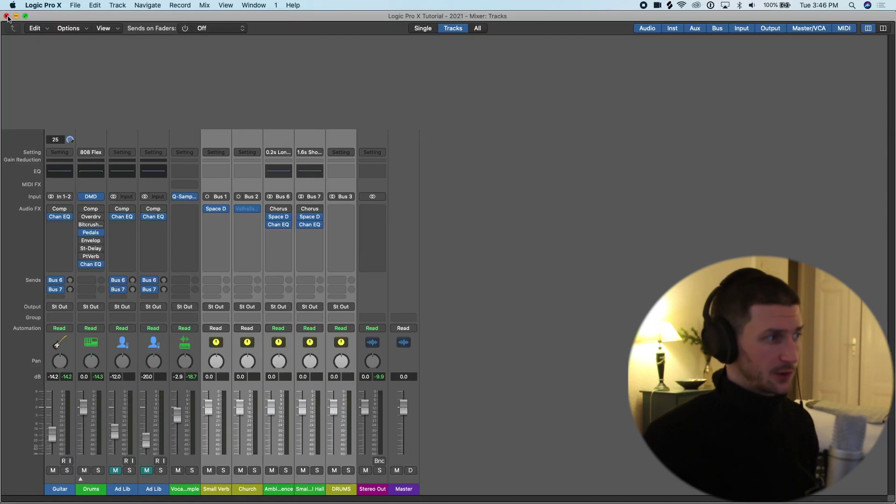
click(6, 16)
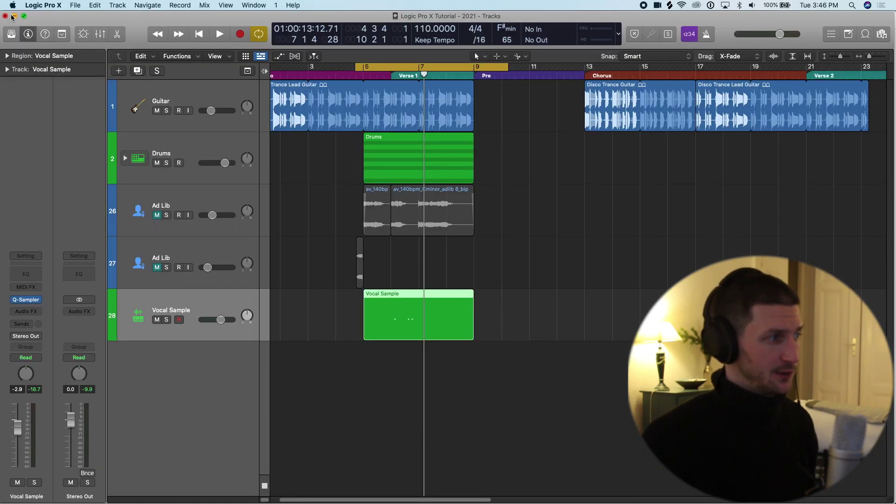
click(27, 324)
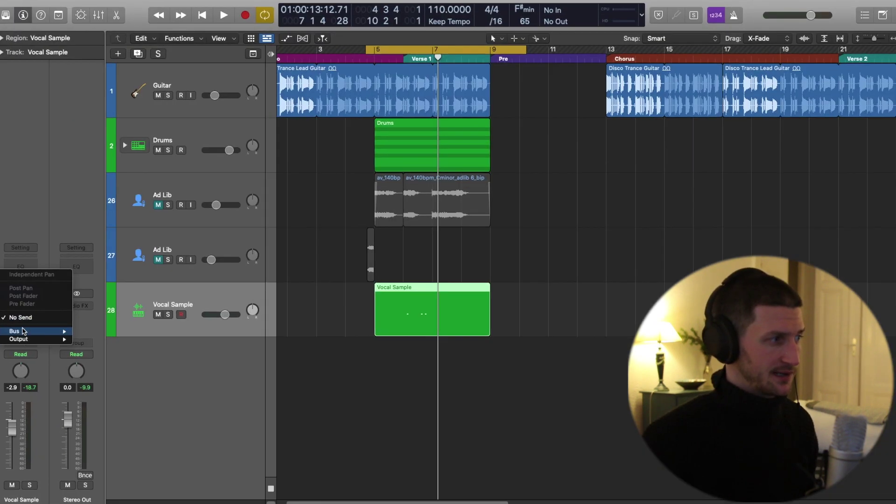
mouse_move(26, 336)
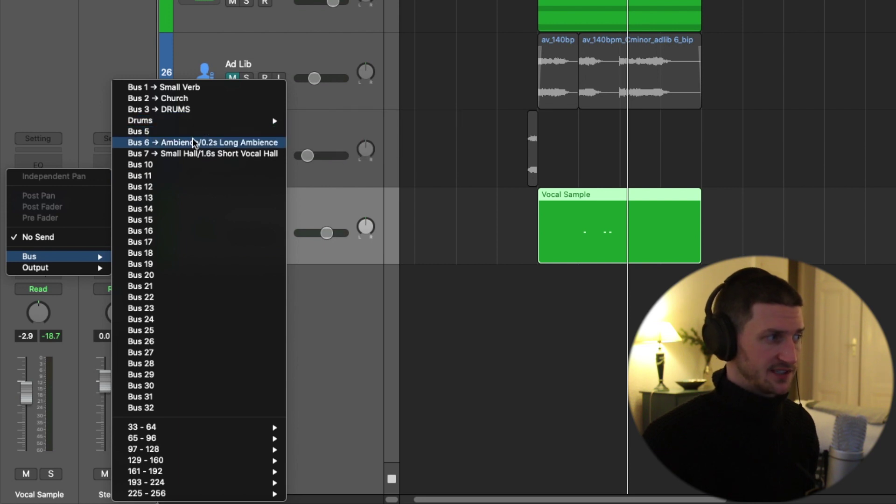
click(149, 133)
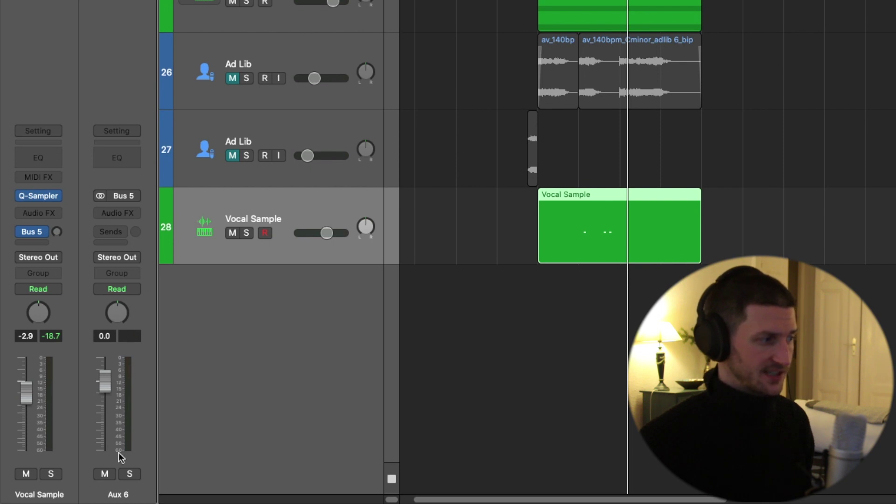
Rename the new Aux 6 channel to Reverb
double_click(119, 495)
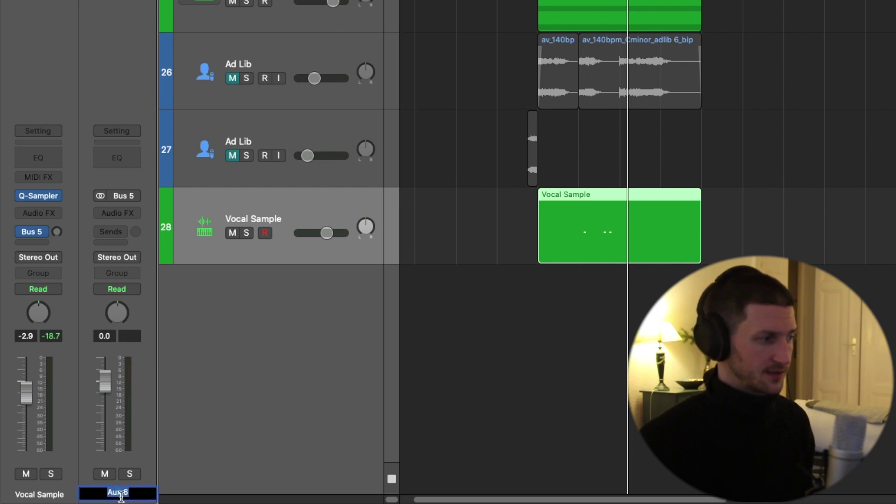
text(Reverb)
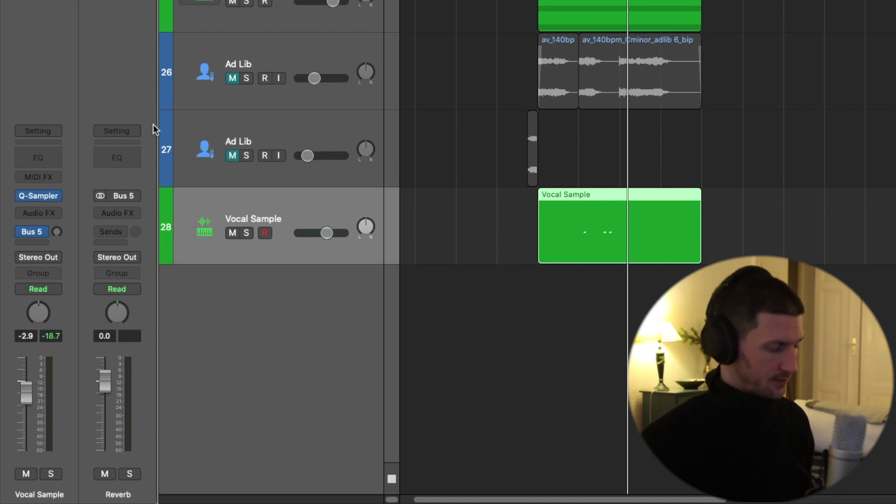
key(x)
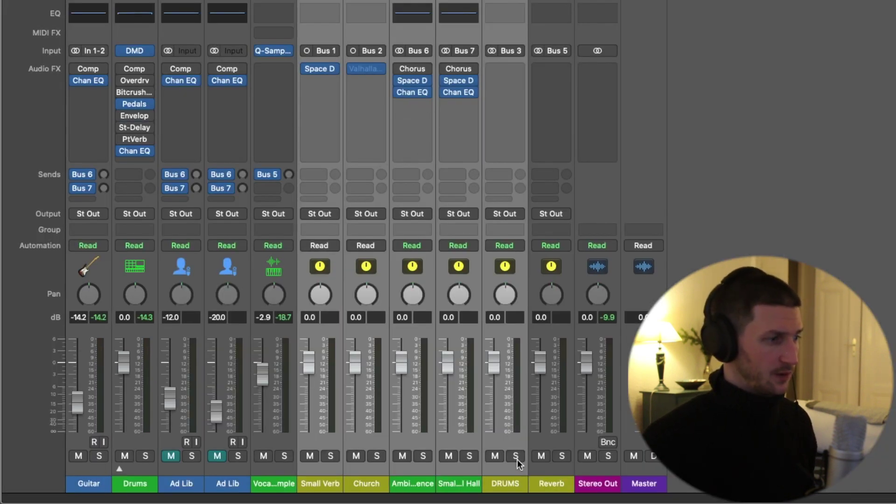
click(565, 478)
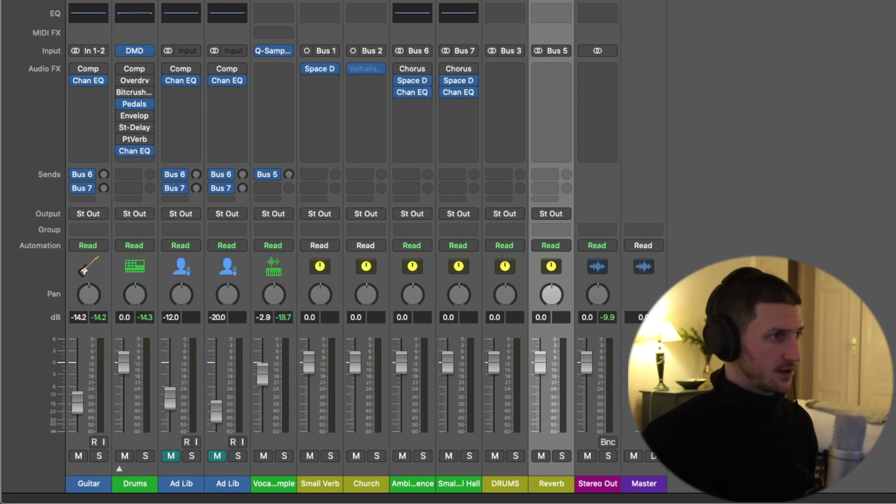
key(x)
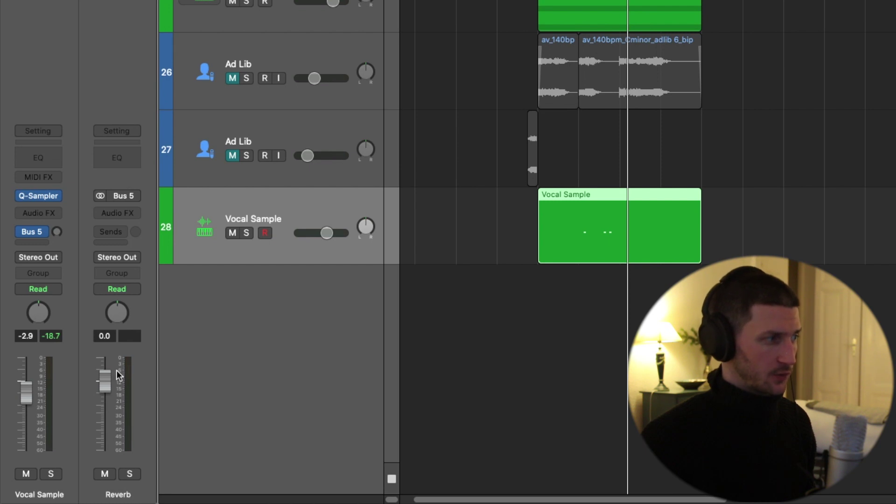
Insert a stereo Space Designer on the Reverb aux
click(135, 215)
mouse_move(141, 240)
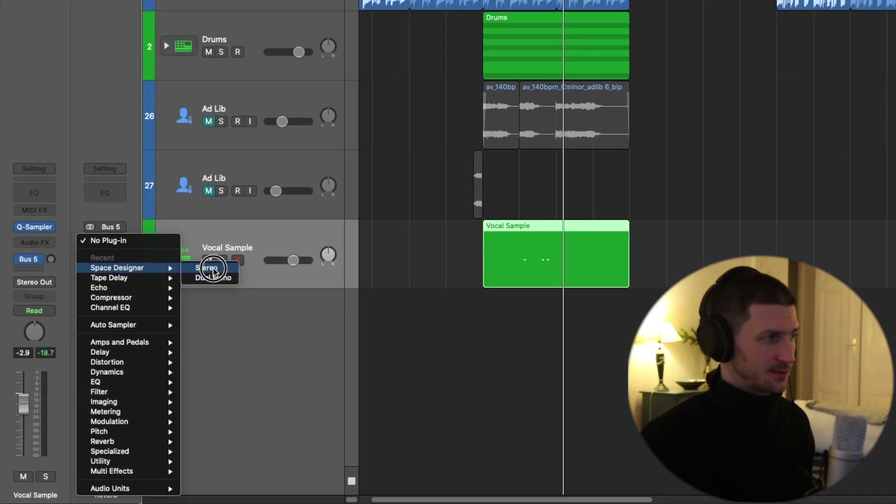
click(213, 270)
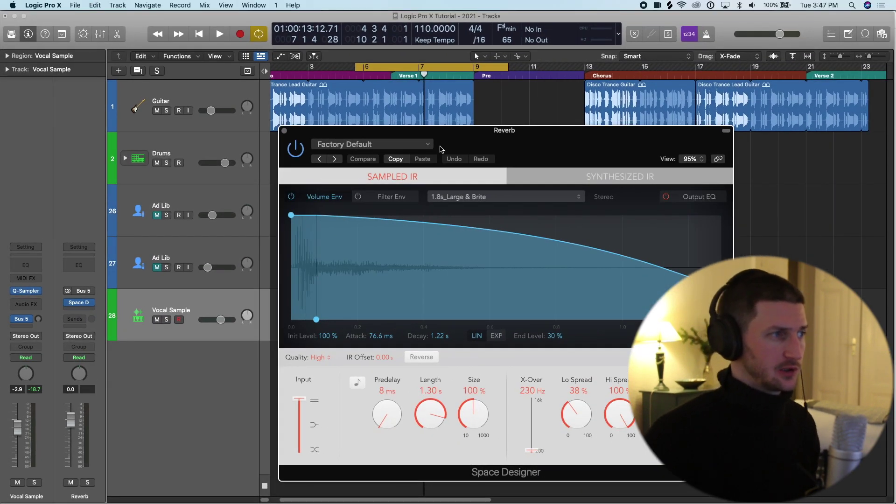
Load the Large Spaces > Indoor Spaces > 08.7s Big Gothic Church preset
click(422, 148)
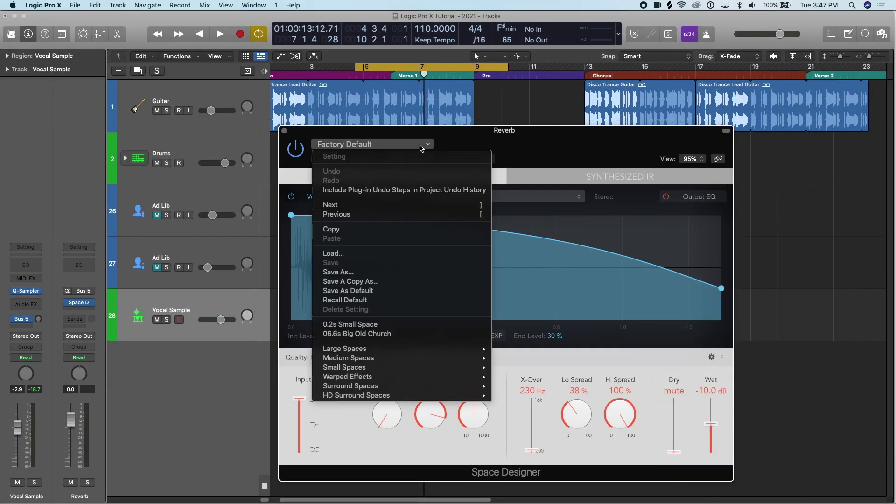
mouse_move(382, 355)
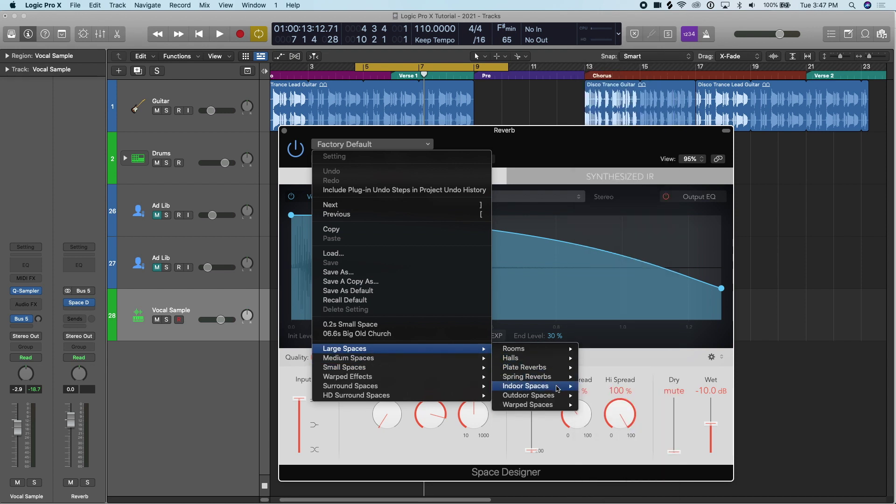
mouse_move(546, 386)
click(638, 468)
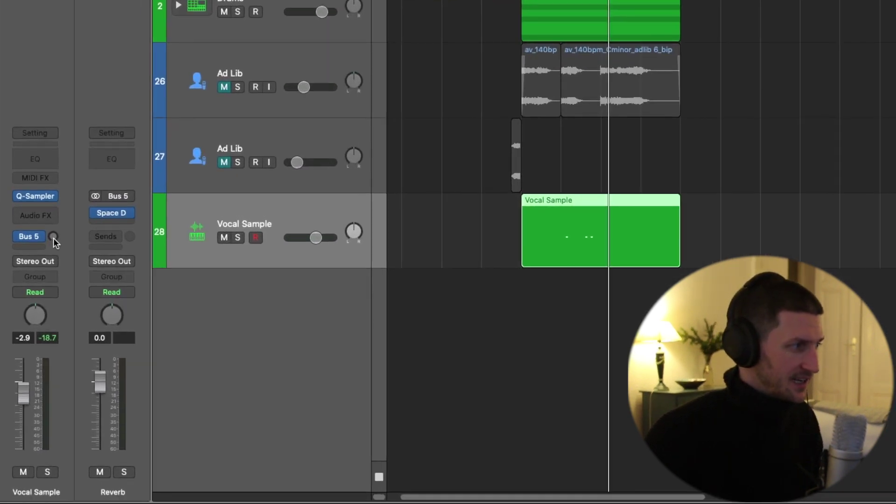
Solo Vocal Sample, play it, and set its Bus 5 send to about -5.6 dB
drag(53, 236, 71, 75)
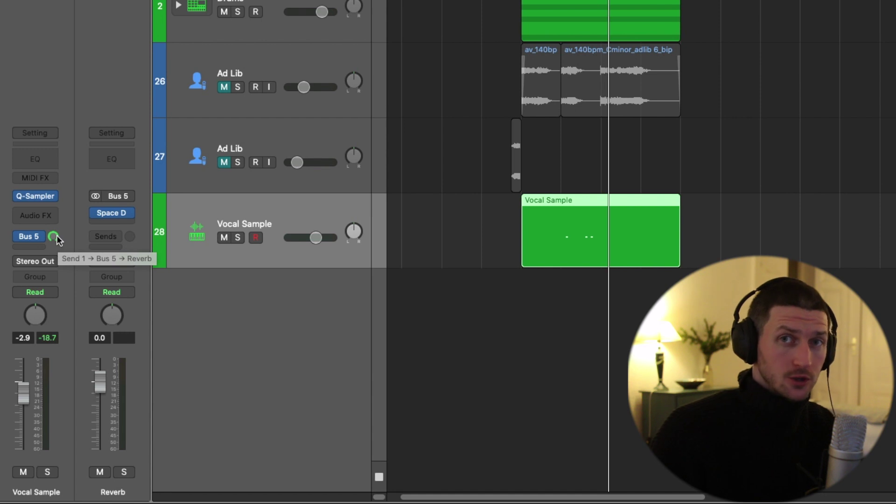
key(s)
drag(57, 240, 60, 305)
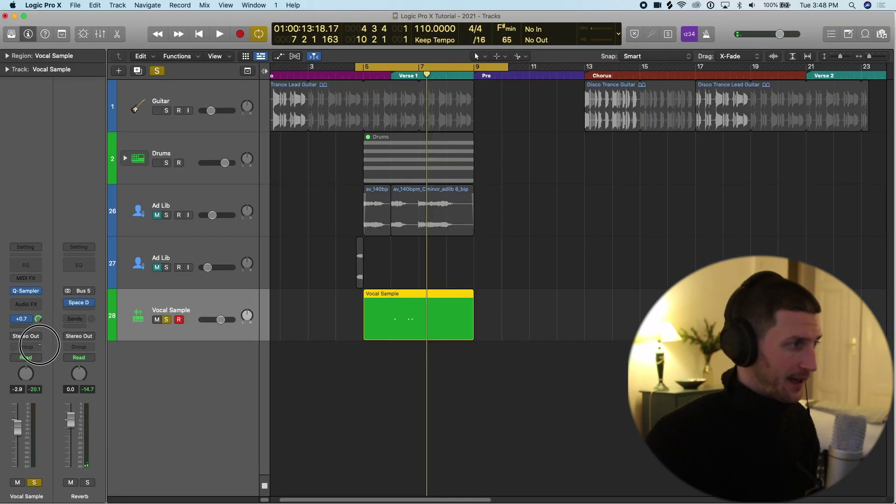
drag(42, 366, 45, 381)
key(space)
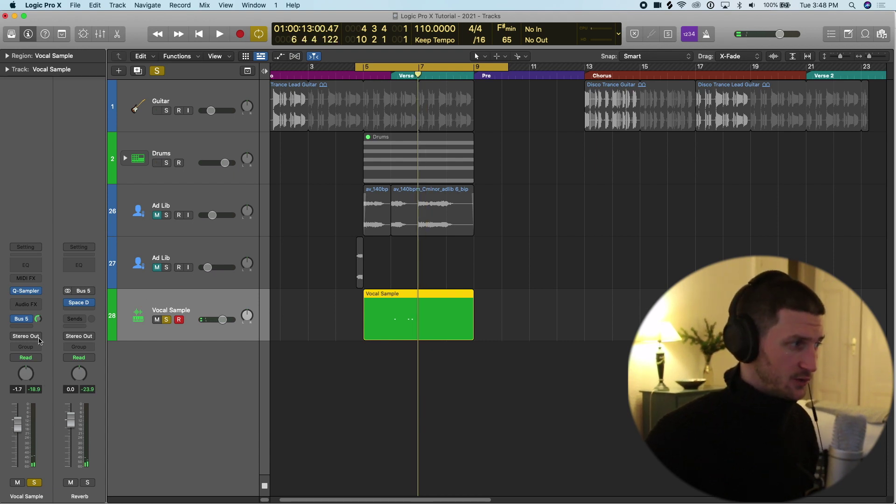
mouse_move(40, 327)
mouse_down()
mouse_move(42, 347)
mouse_move(47, 321)
mouse_up()
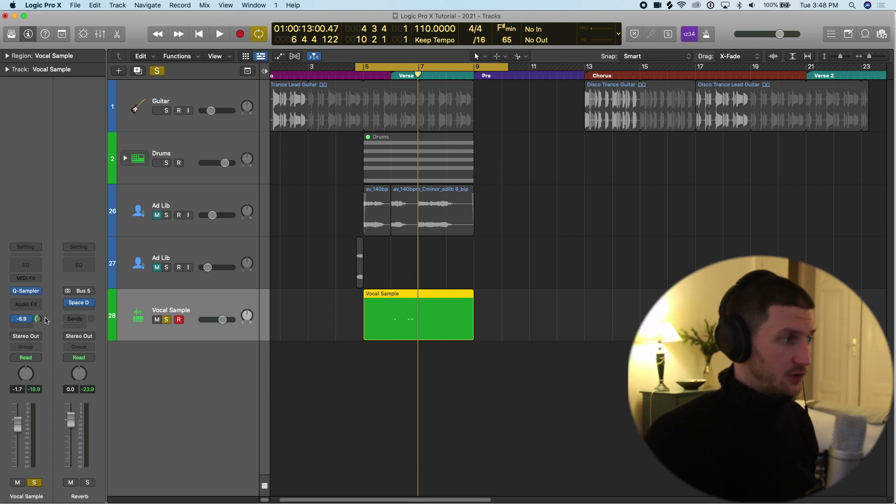
click(80, 303)
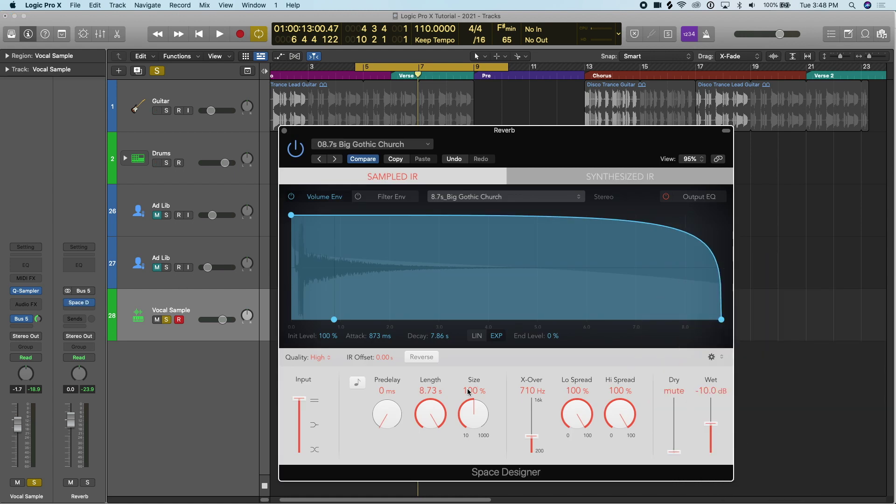
Close the Space Designer window after reviewing the Big Gothic Church settings
click(285, 132)
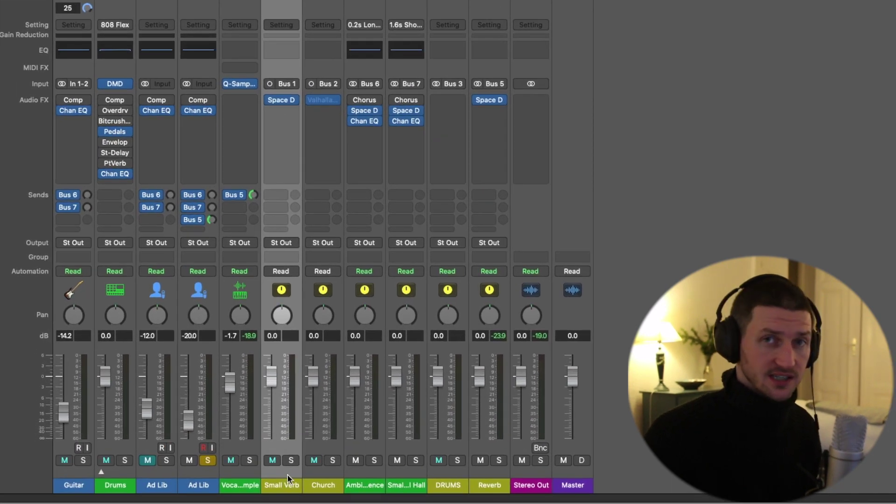
Select the Church aux strip fed by Bus 2 in the Mixer
click(334, 472)
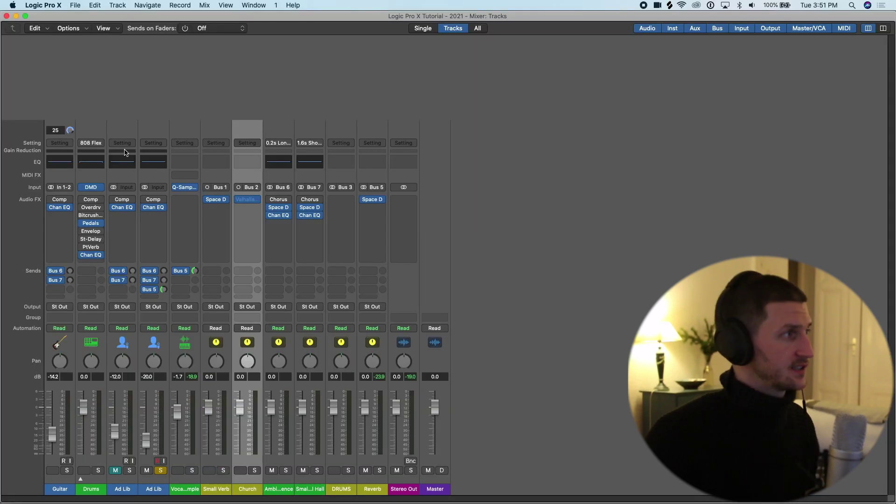
Close the Mixer, then select and solo the Guitar track
click(6, 16)
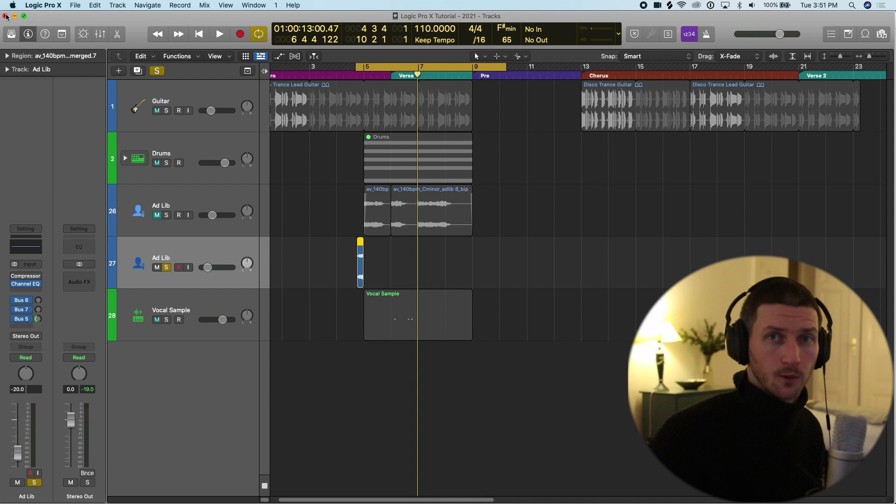
click(193, 100)
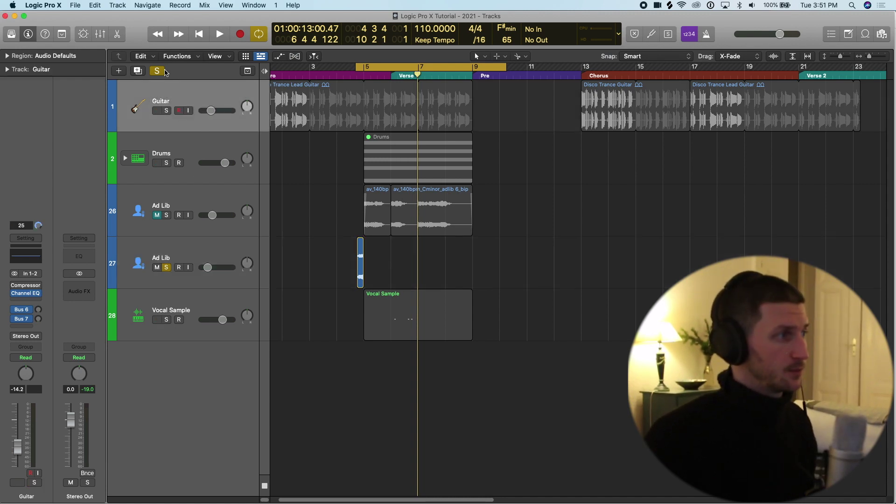
click(166, 111)
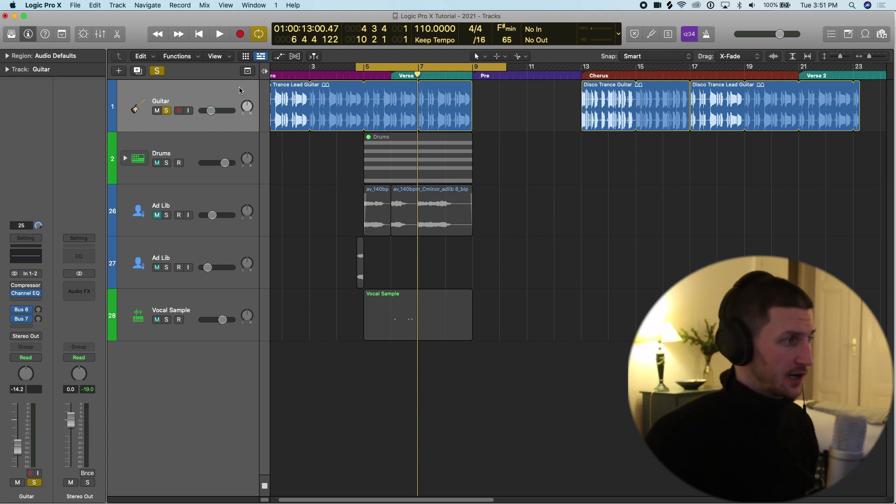
Add a Guitar send on Bus 2 to the Church aux
click(34, 330)
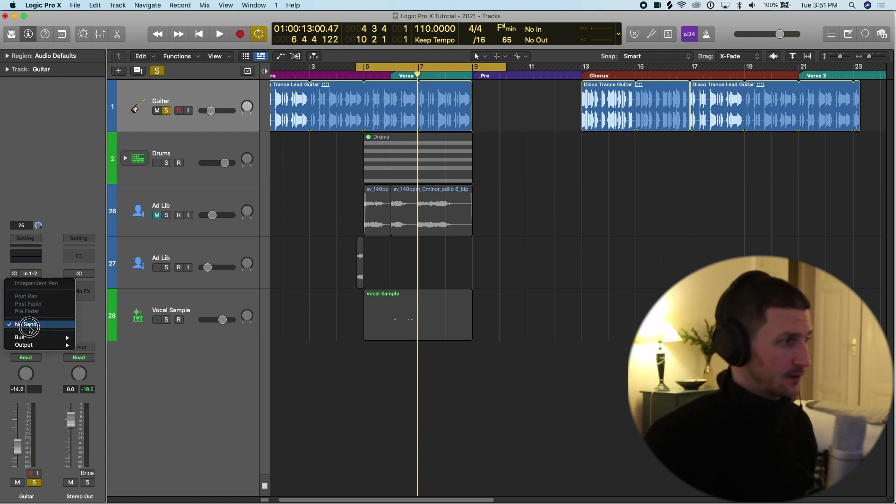
mouse_move(40, 338)
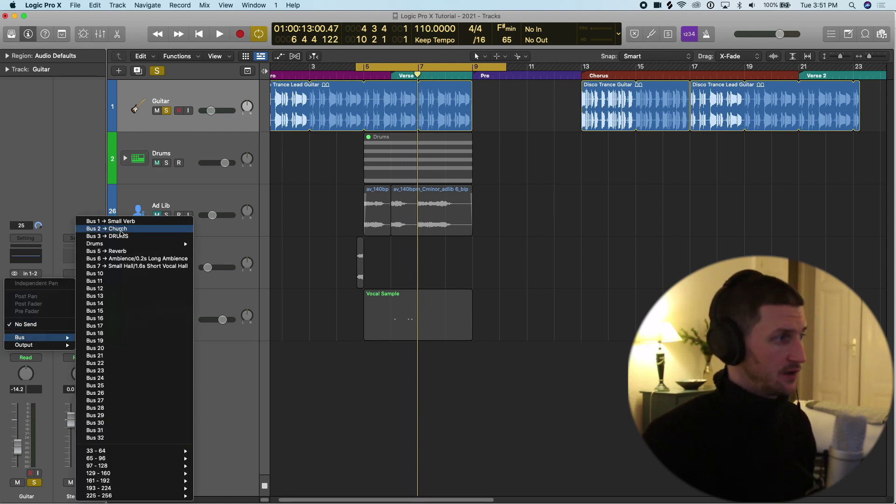
click(121, 234)
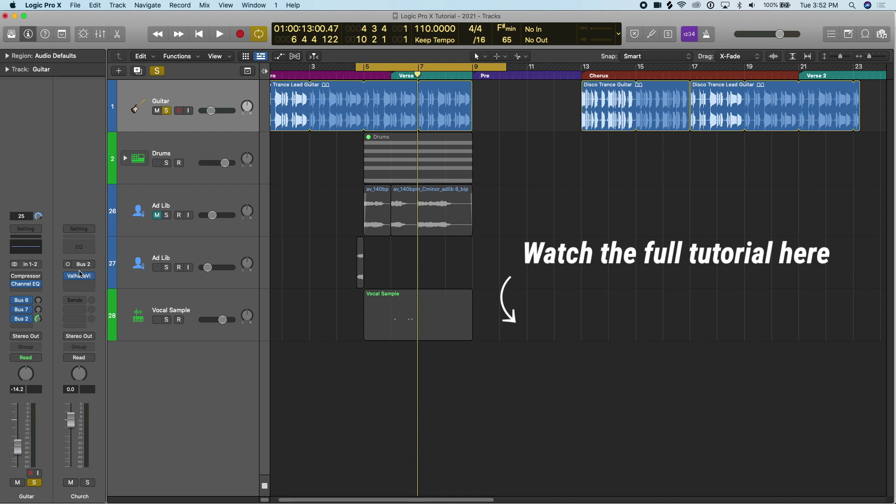
Play the guitar briefly with the Church reverb, then bring up the bus list for a new Guitar send
key(space)
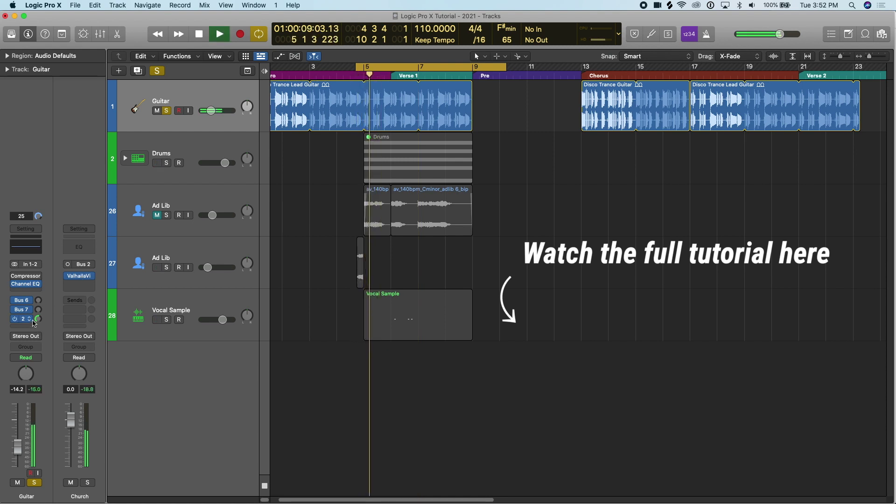
key(space)
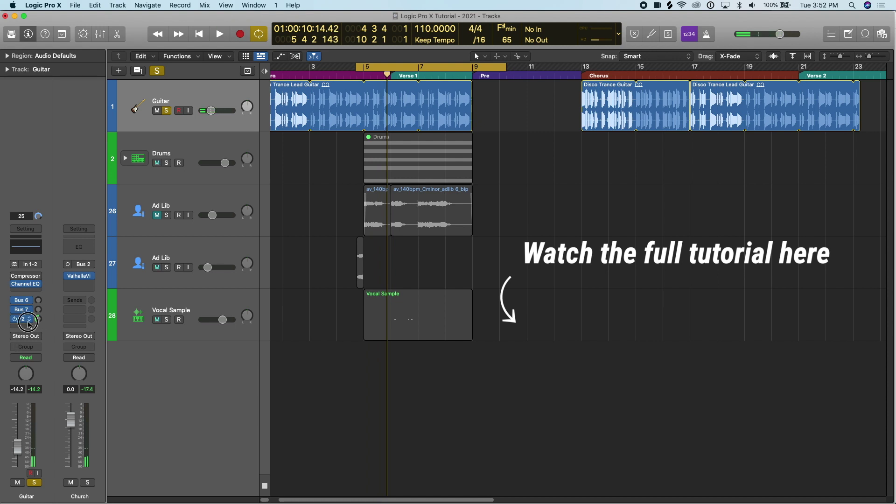
click(21, 319)
click(21, 319)
click(21, 327)
mouse_move(56, 338)
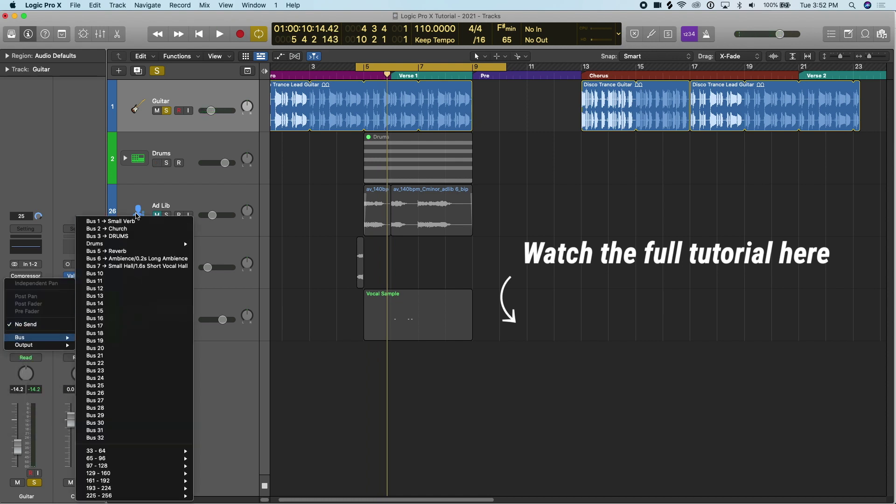